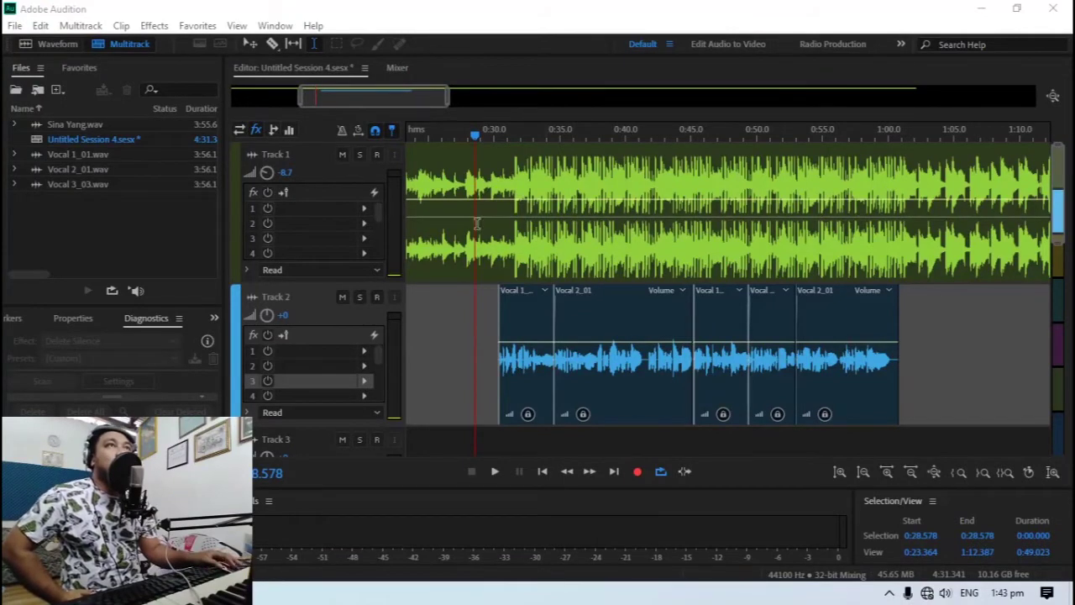
# Step: Solo Track 1, play it from about 0:27.858 to check the backing music, and turn its solo off
pyautogui.click(456, 129)
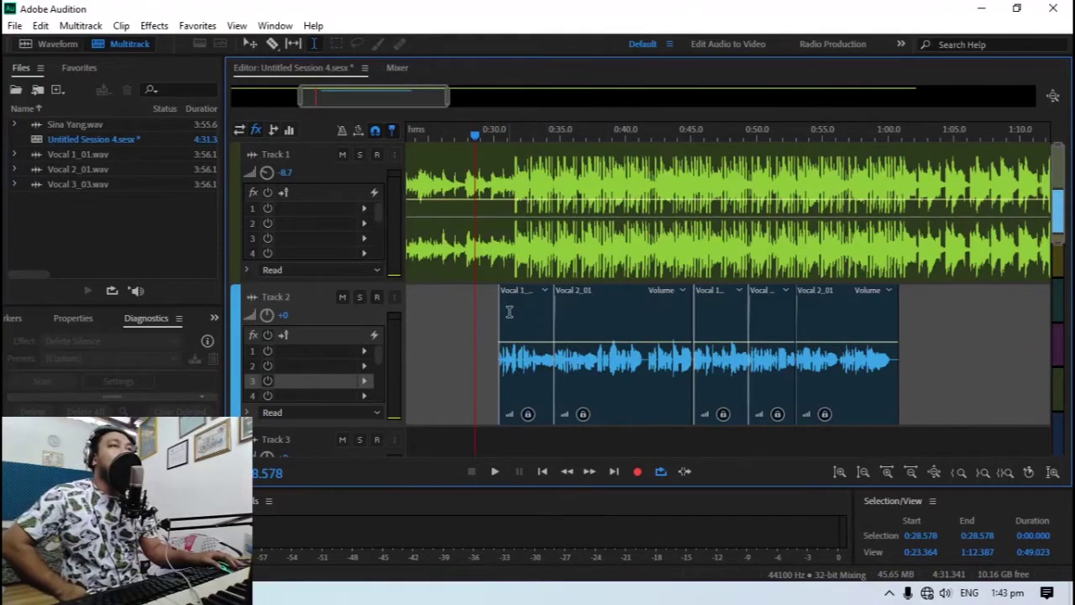
pyautogui.click(361, 156)
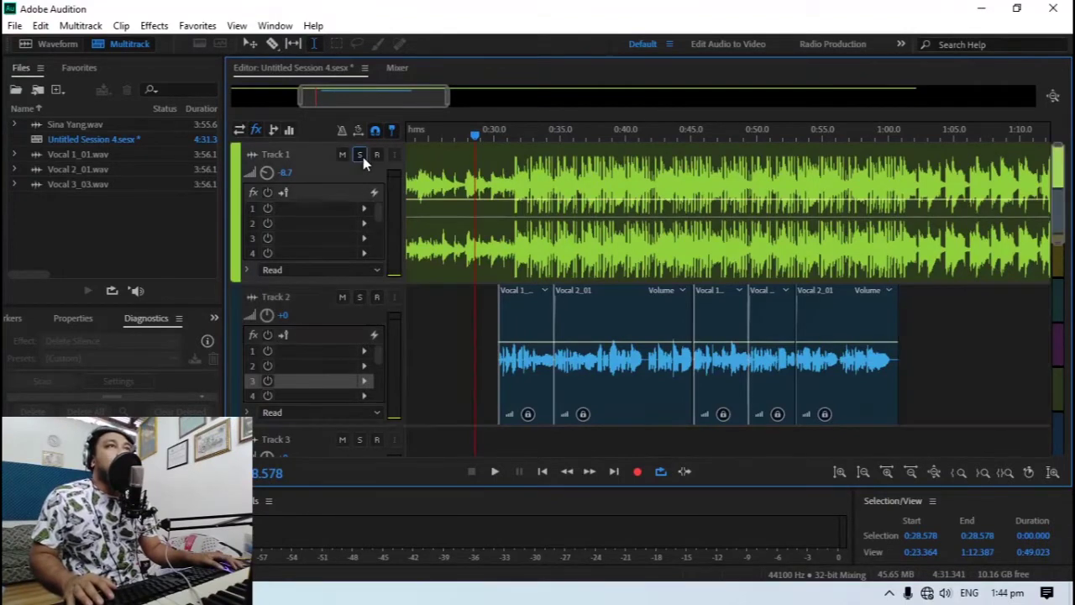
pyautogui.click(460, 136)
pyautogui.press('space')
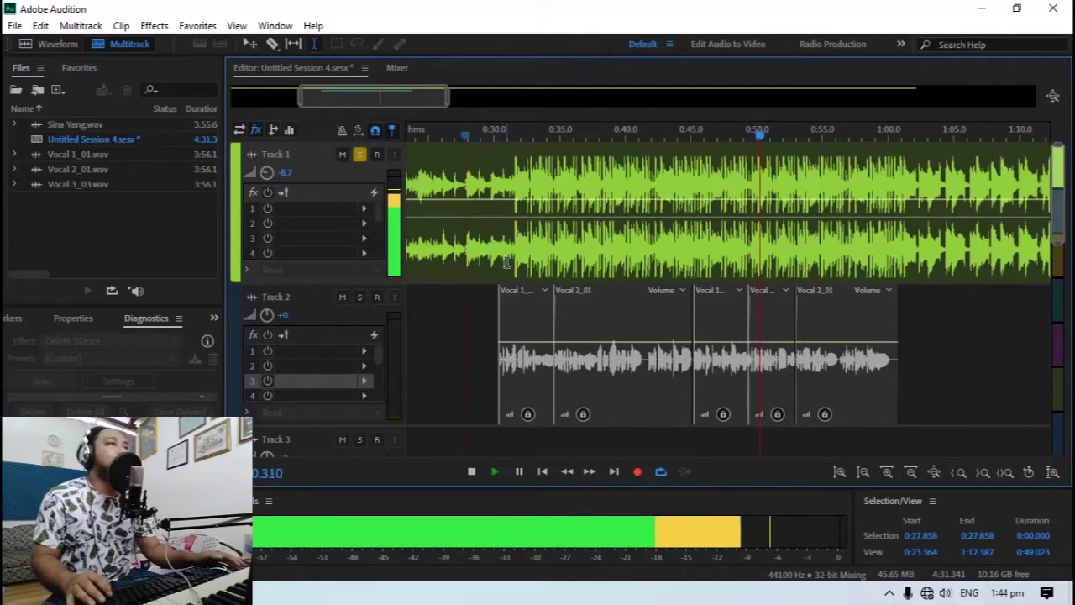
pyautogui.press('space')
pyautogui.click(360, 154)
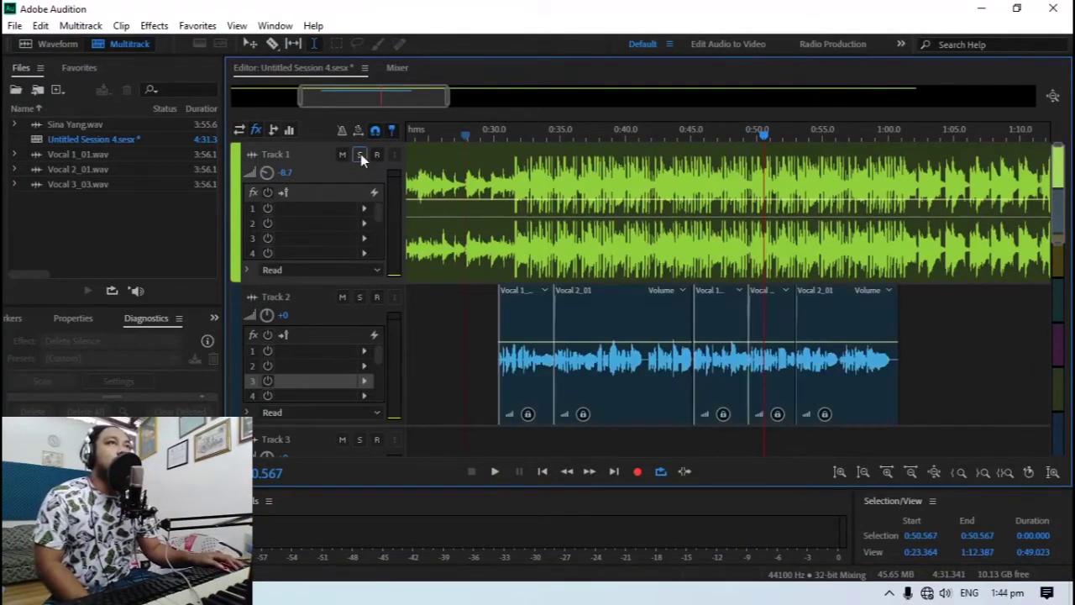
# Step: Solo Track 2, play the vocals from about 0:30.316 on their own, and turn its solo off
pyautogui.click(361, 298)
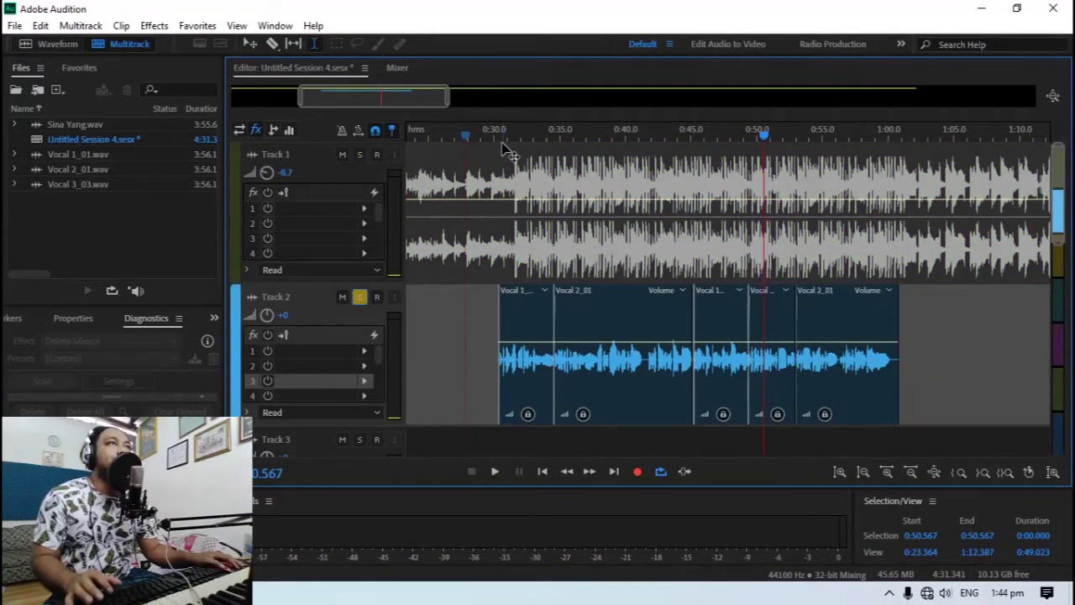
pyautogui.press('space')
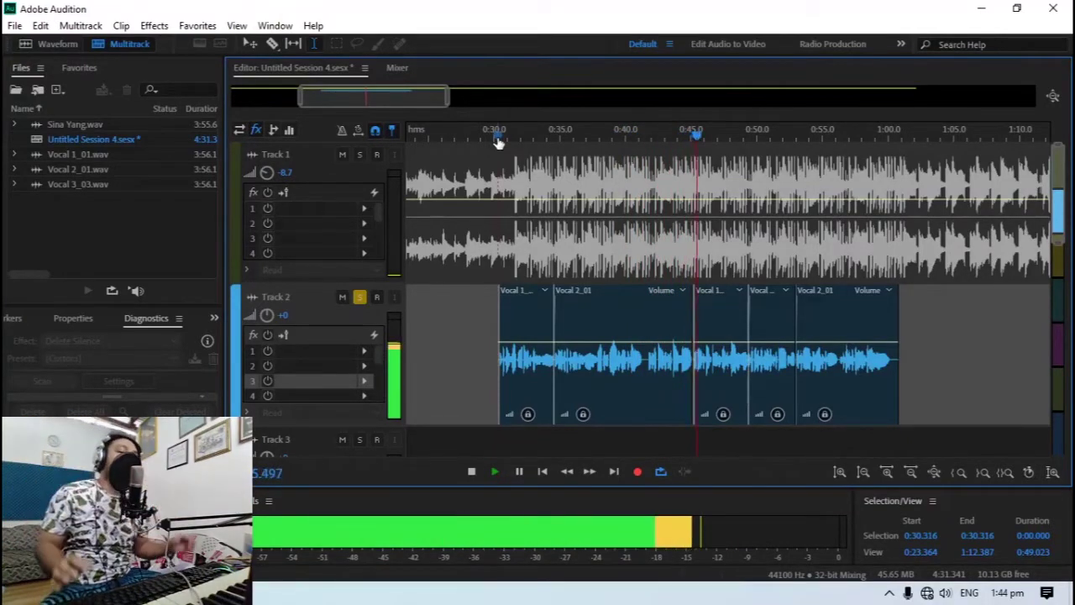
pyautogui.press('space')
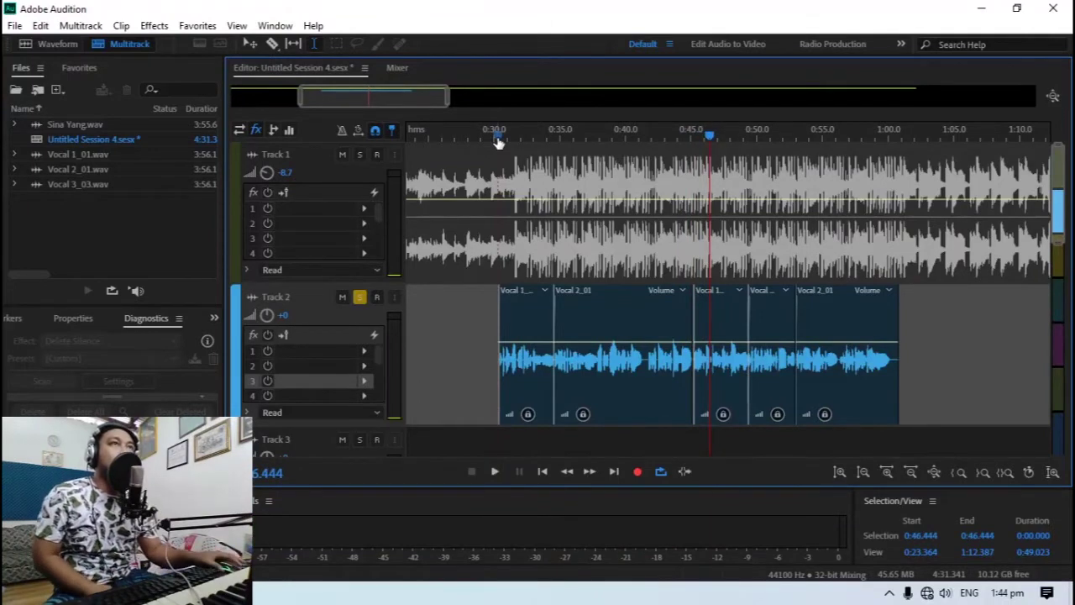
pyautogui.click(360, 301)
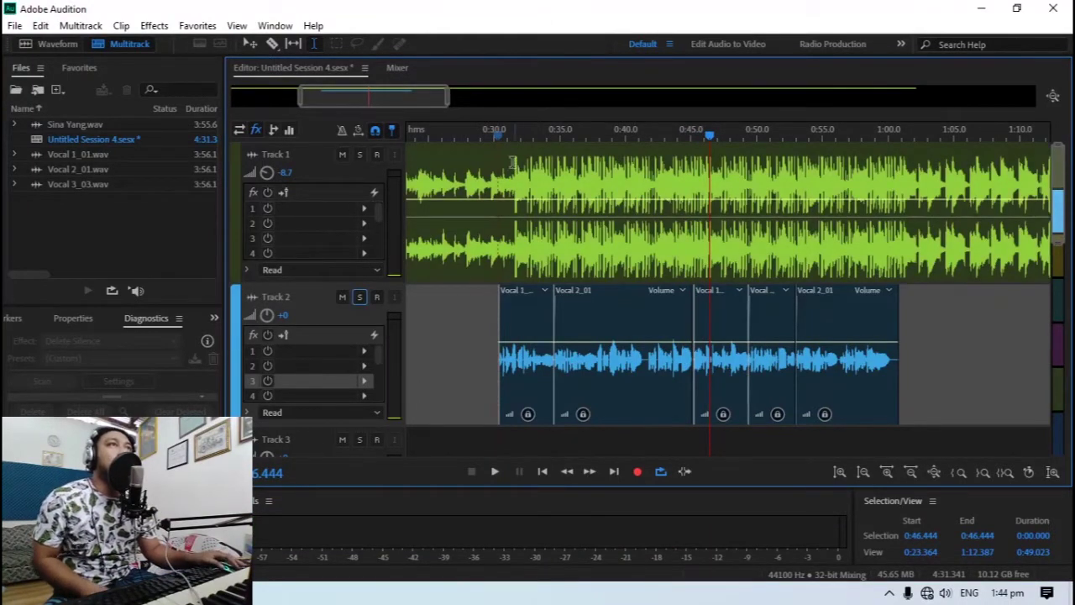
# Step: Play both tracks together from about 0:29.896 and set Track 1's volume to -8.1 dB in the mixer
pyautogui.click(494, 137)
pyautogui.press('space')
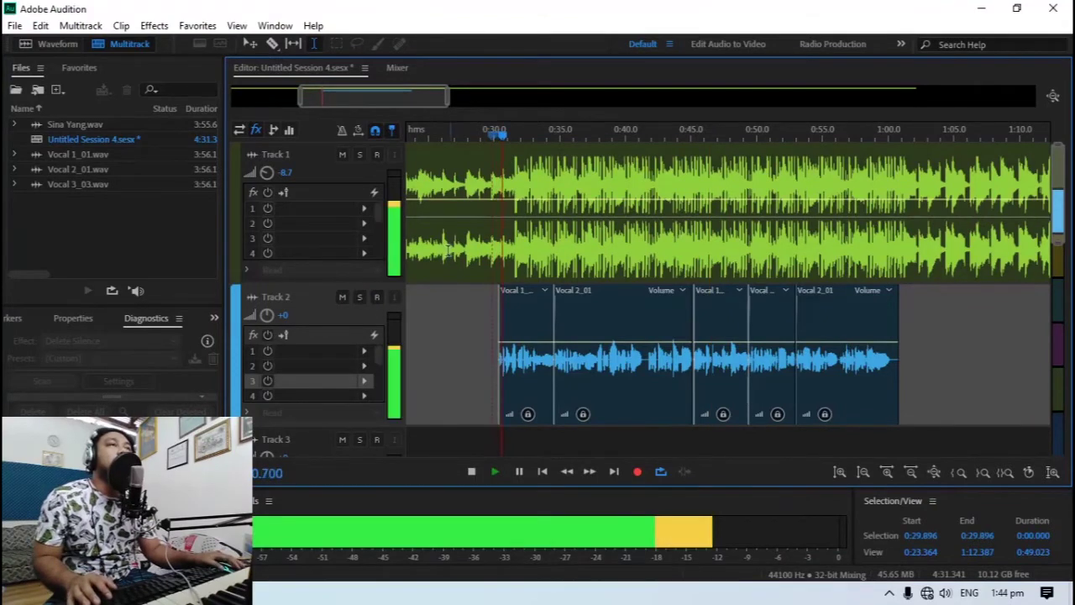
pyautogui.click(395, 71)
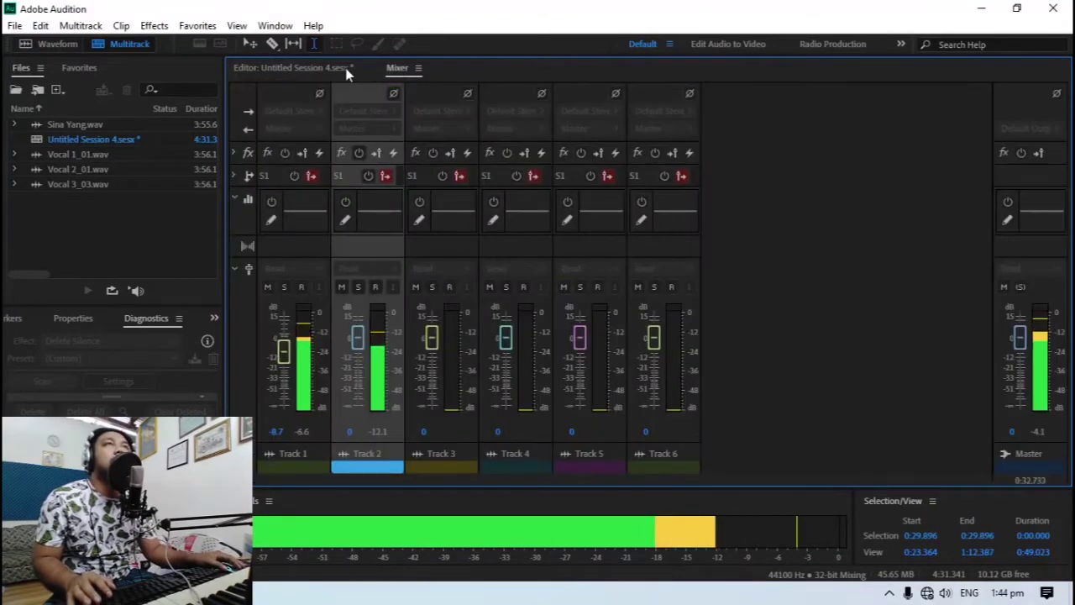
pyautogui.click(332, 72)
pyautogui.click(397, 67)
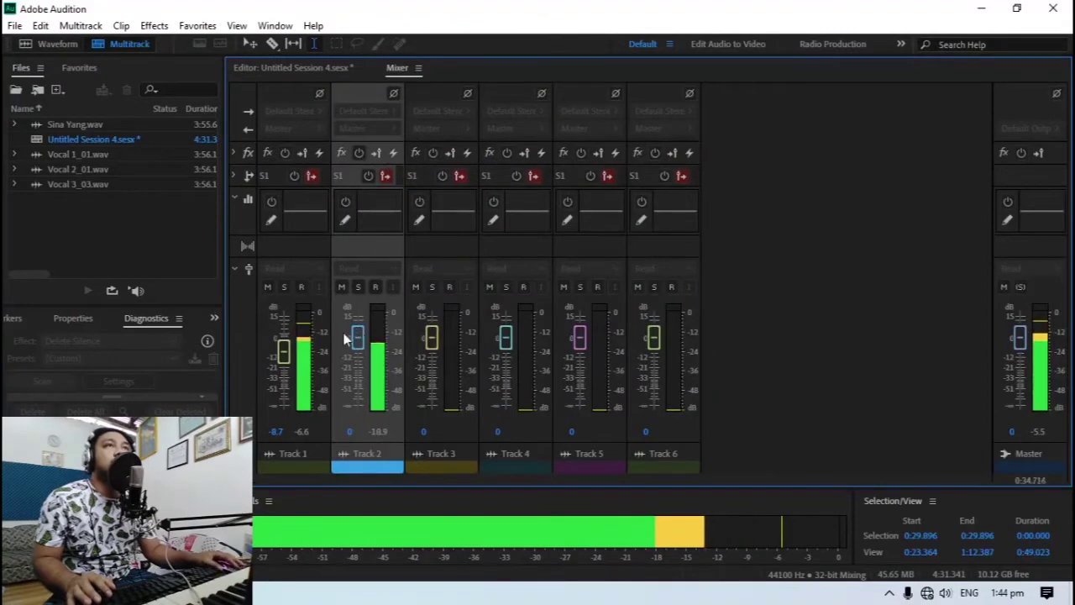
pyautogui.moveTo(285, 353)
pyautogui.mouseDown()
pyautogui.moveTo(287, 361)
pyautogui.moveTo(282, 354)
pyautogui.mouseUp()
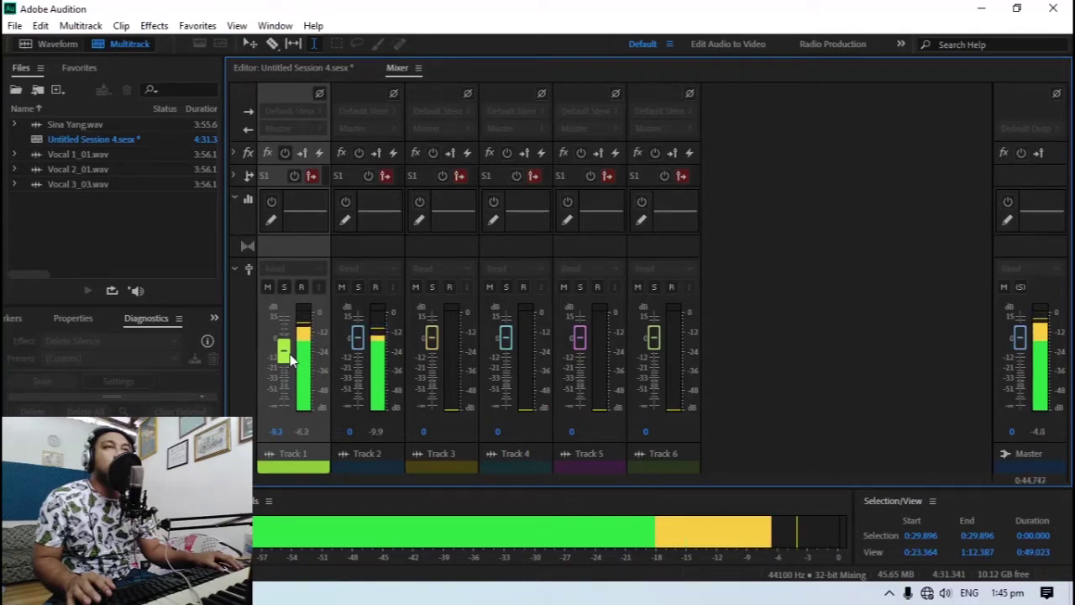
pyautogui.click(317, 67)
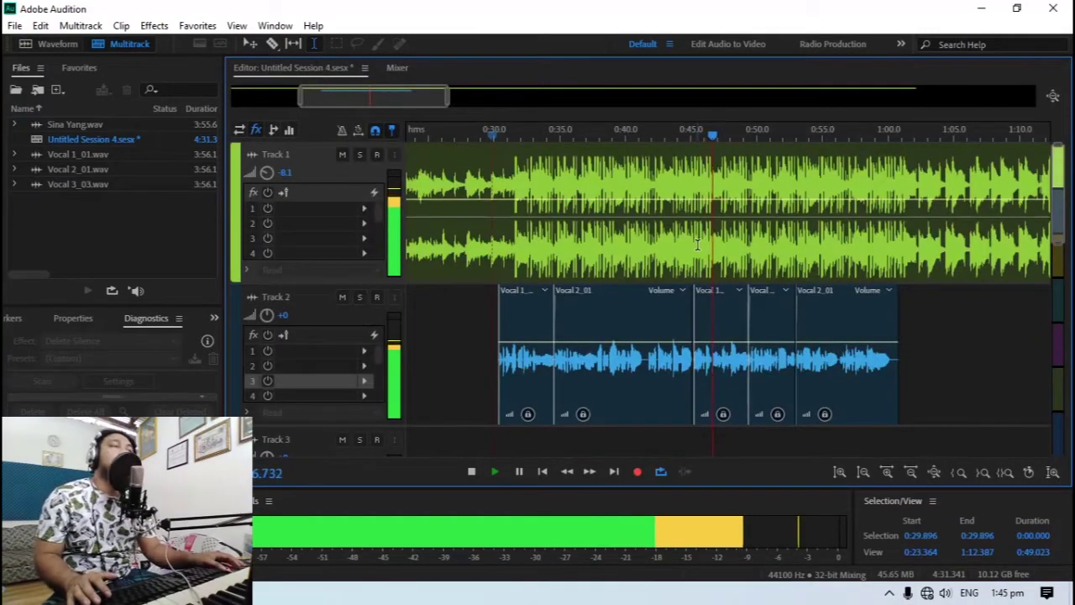
pyautogui.press('space')
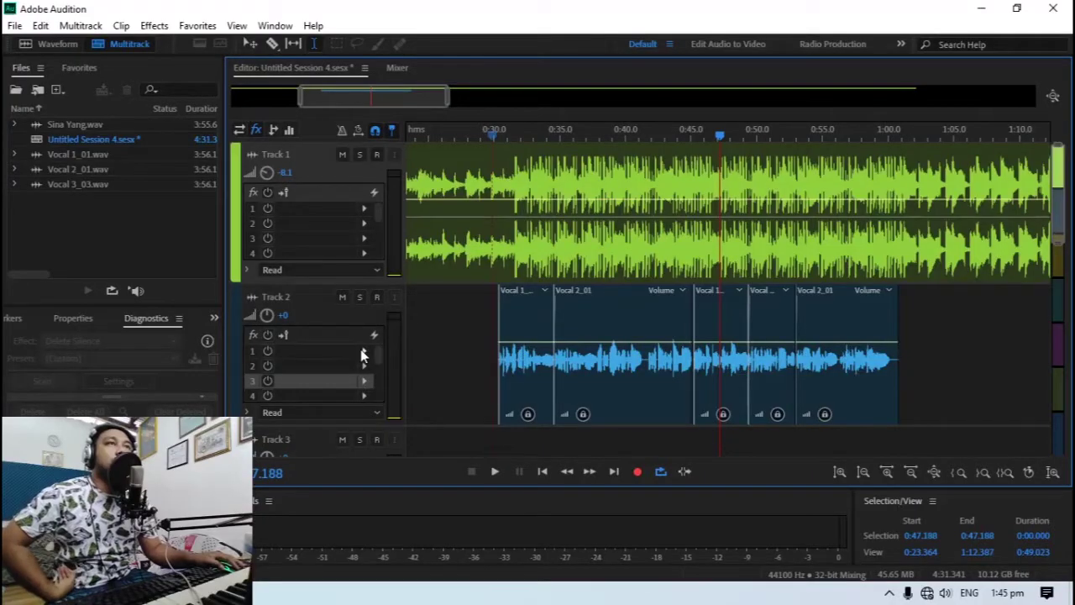
# Step: Add a Parametric Equalizer with the Vocal Enhancer preset to effect slot 1 of Track 2
pyautogui.click(364, 351)
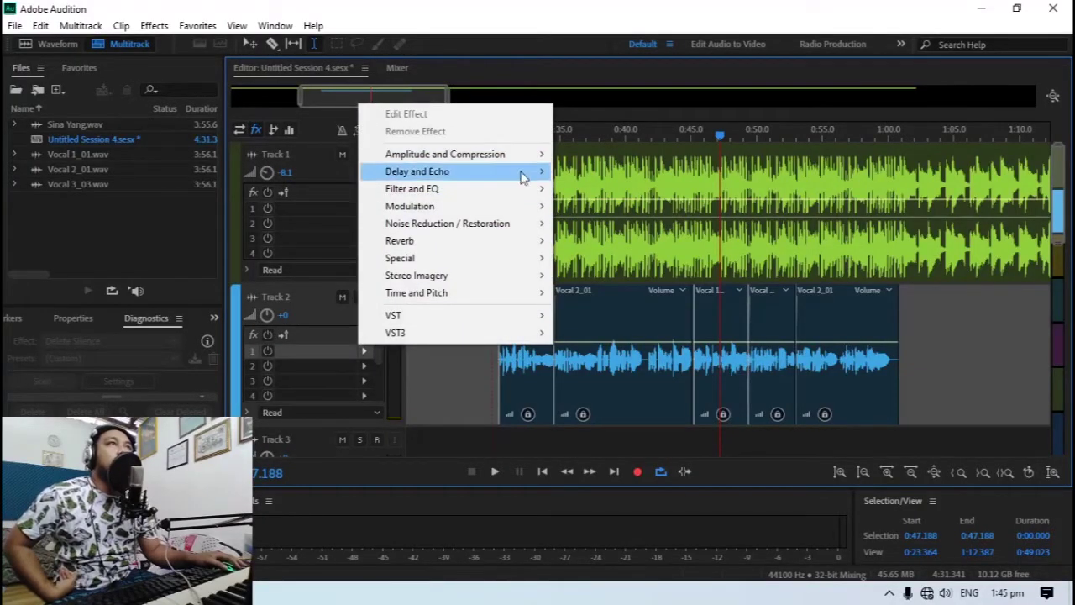
pyautogui.moveTo(521, 190)
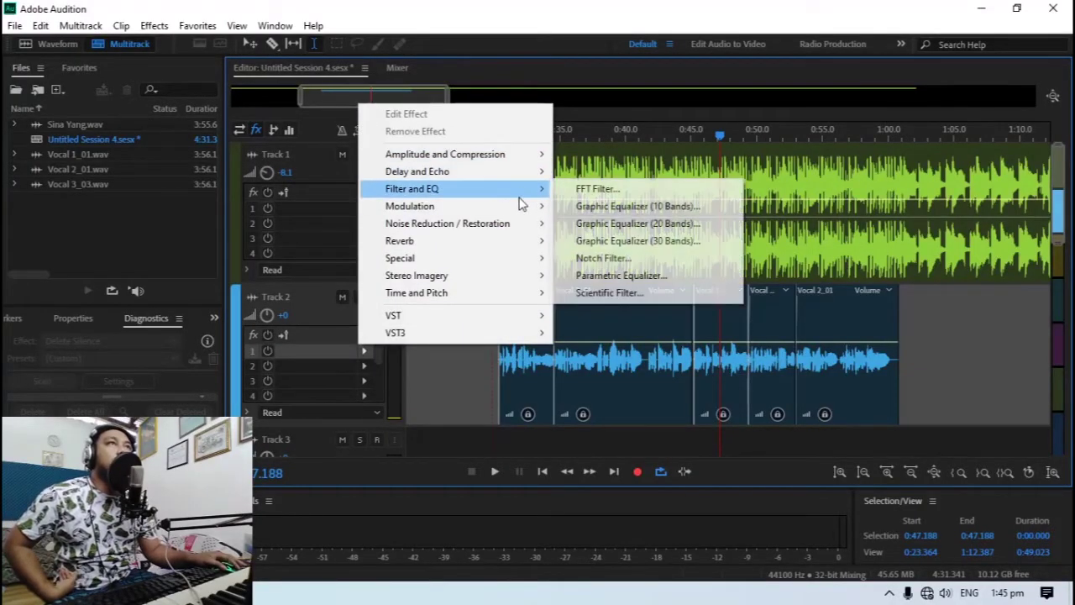
pyautogui.click(662, 275)
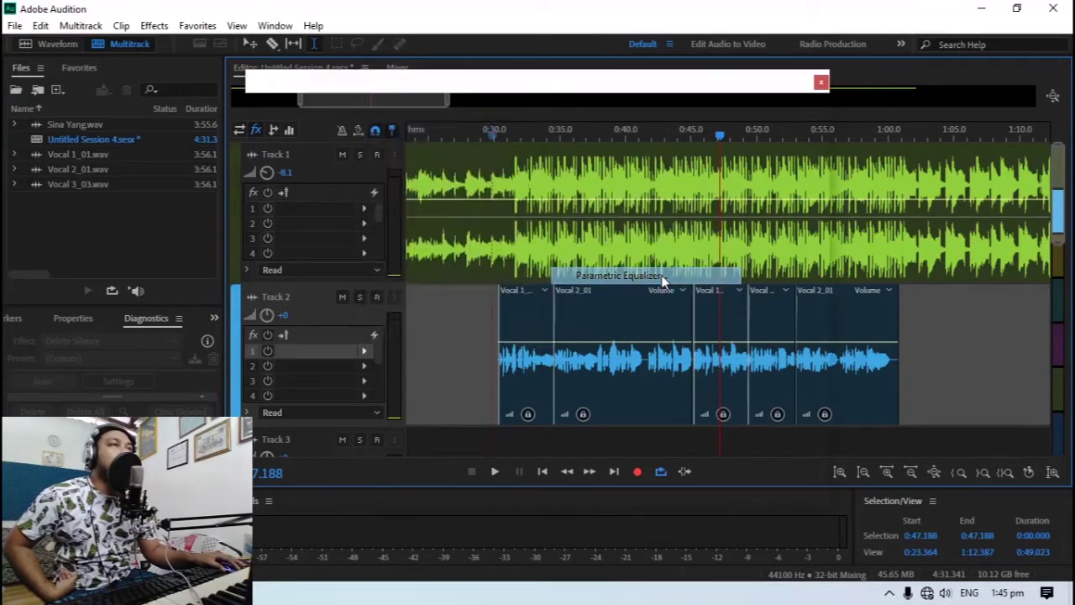
pyautogui.click(449, 112)
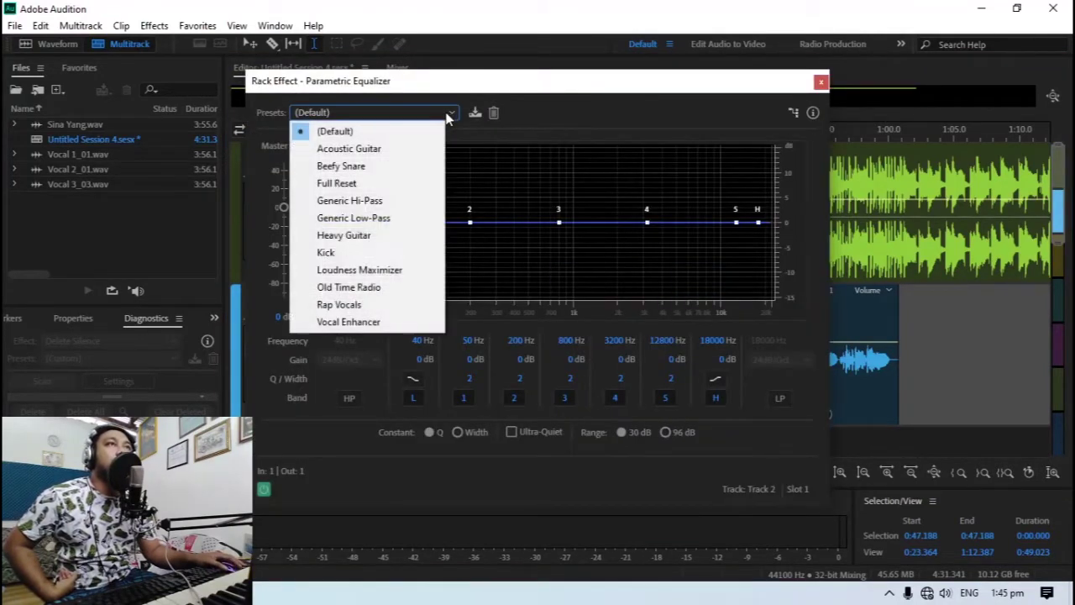
pyautogui.click(385, 322)
pyautogui.moveTo(659, 89); pyautogui.dragTo(308, 81)
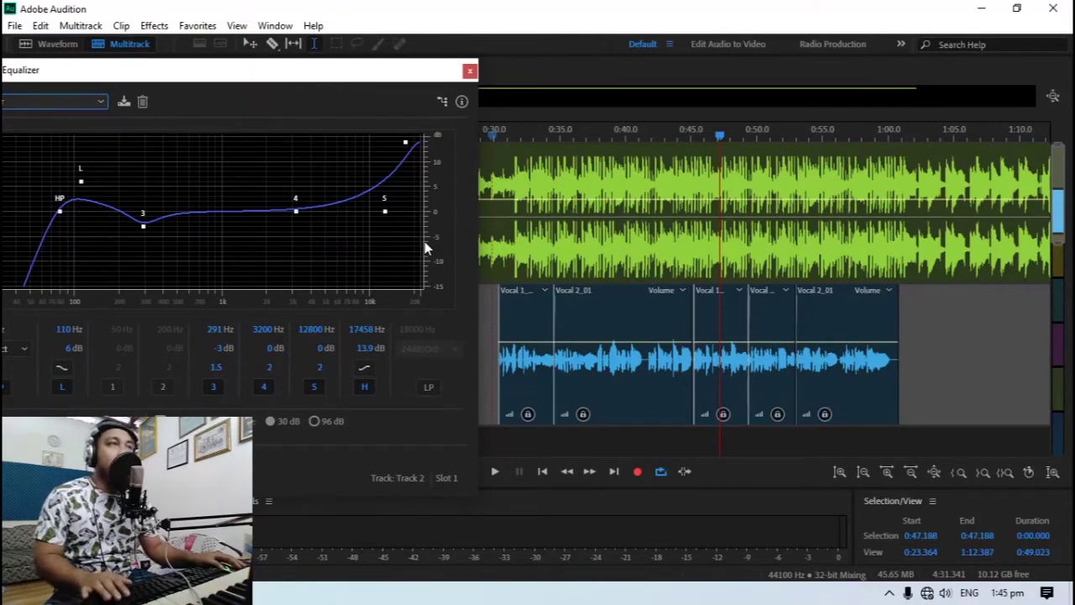
# Step: Select the vocal passage from about 0:30.331 to 1:00.908 and play it to hear the equalizer in the mix
pyautogui.moveTo(499, 264); pyautogui.dragTo(904, 294)
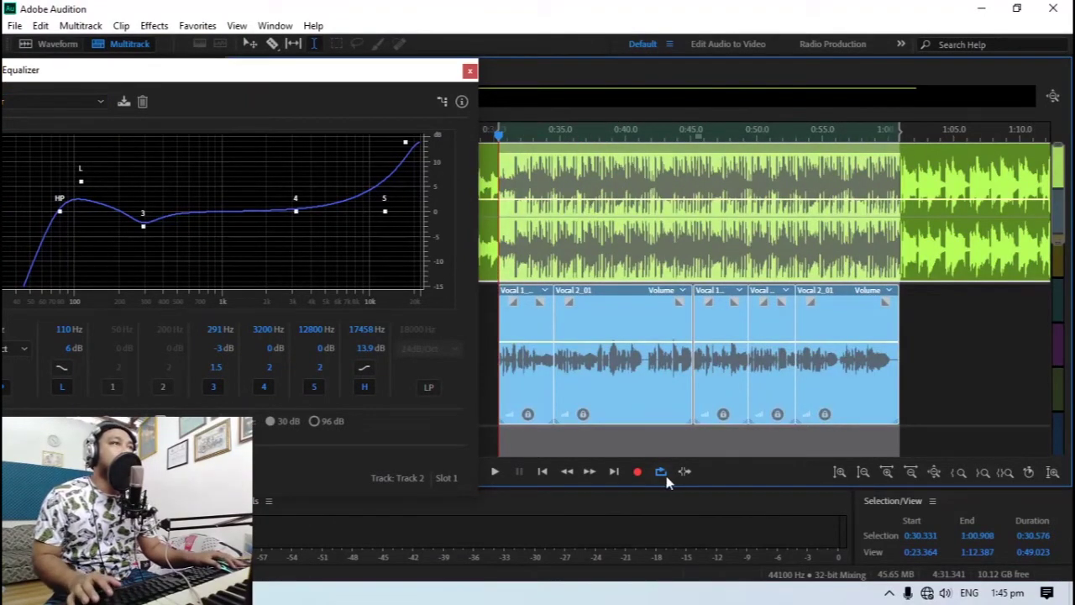
pyautogui.moveTo(305, 74); pyautogui.dragTo(332, 37)
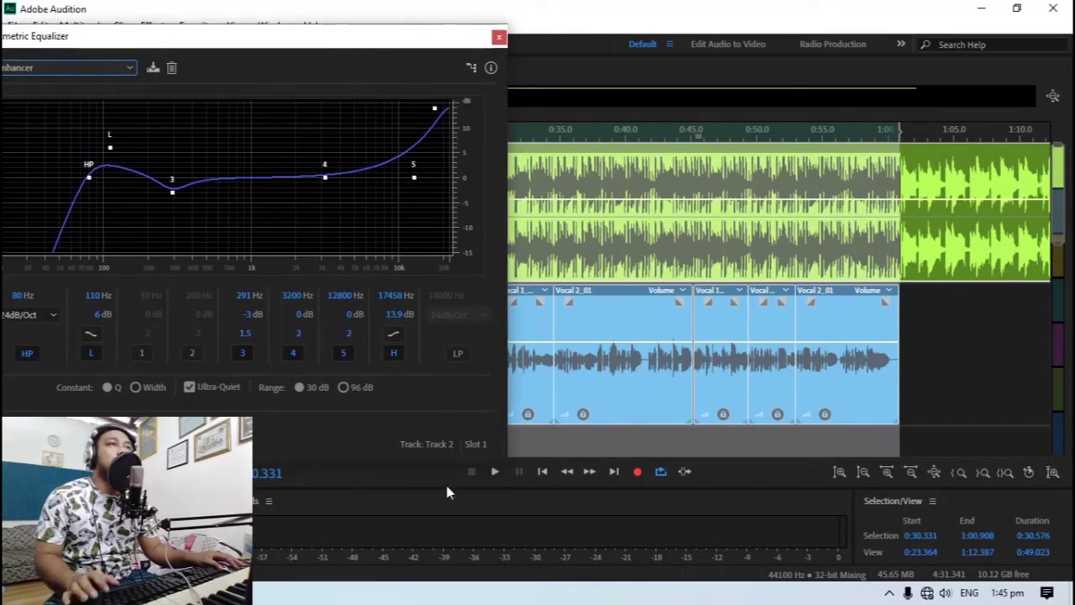
pyautogui.click(495, 472)
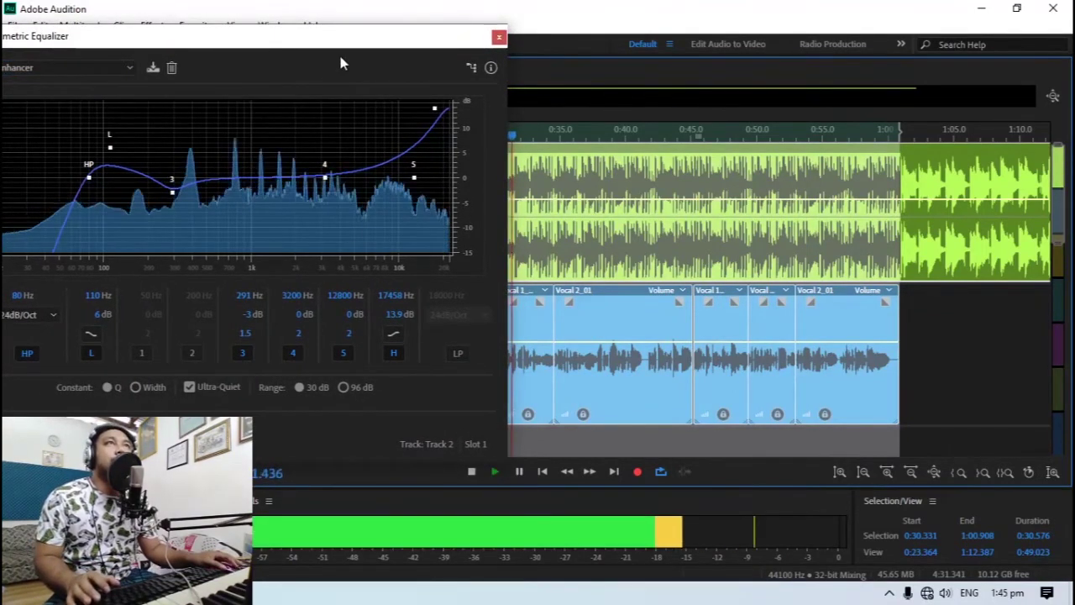
pyautogui.moveTo(347, 48); pyautogui.dragTo(432, 23)
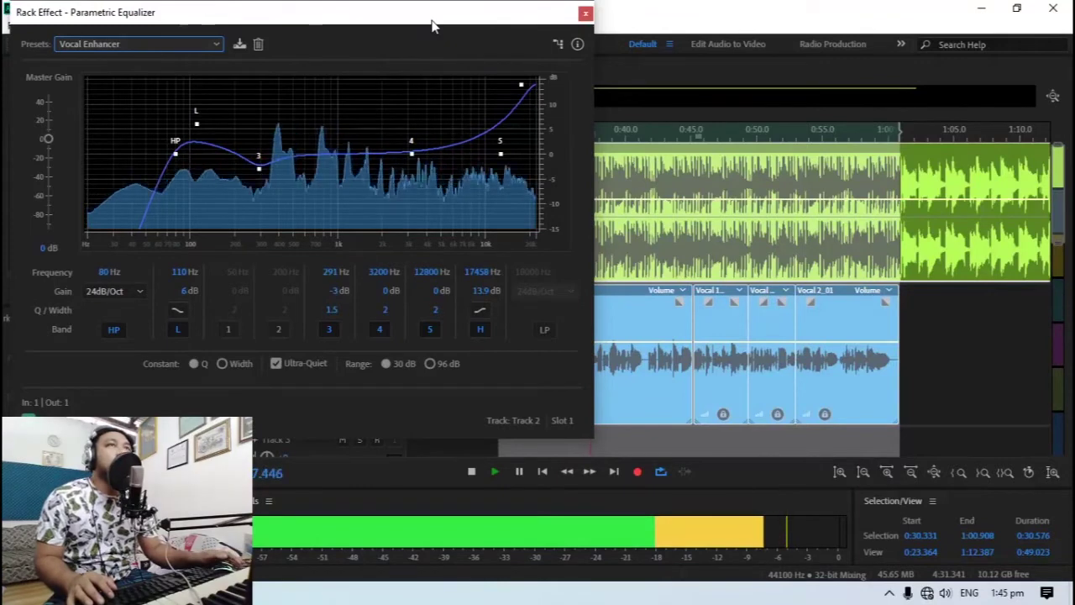
pyautogui.press('space')
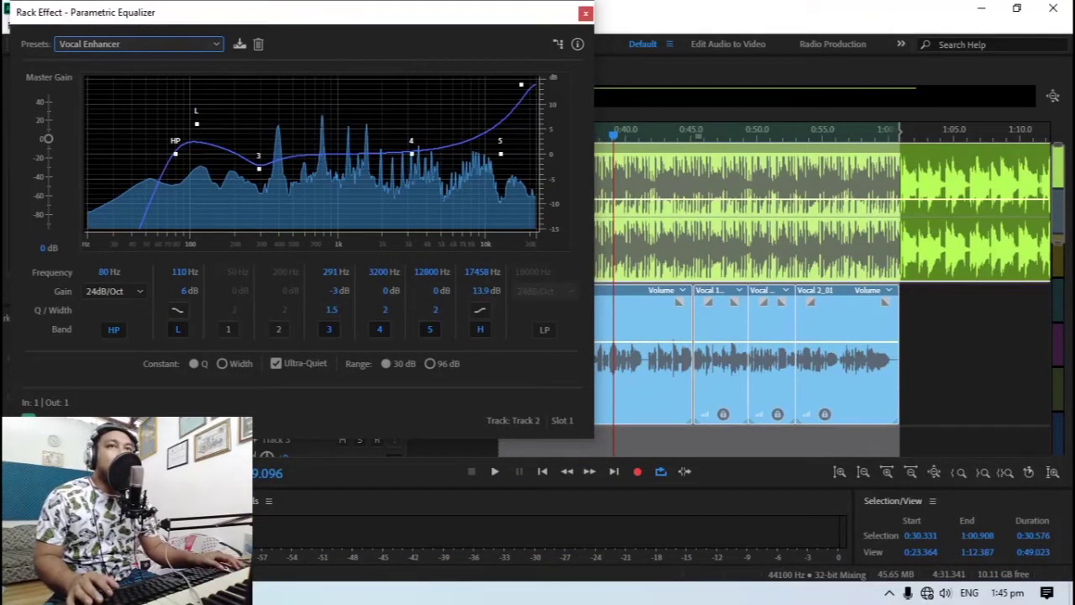
pyautogui.press('space')
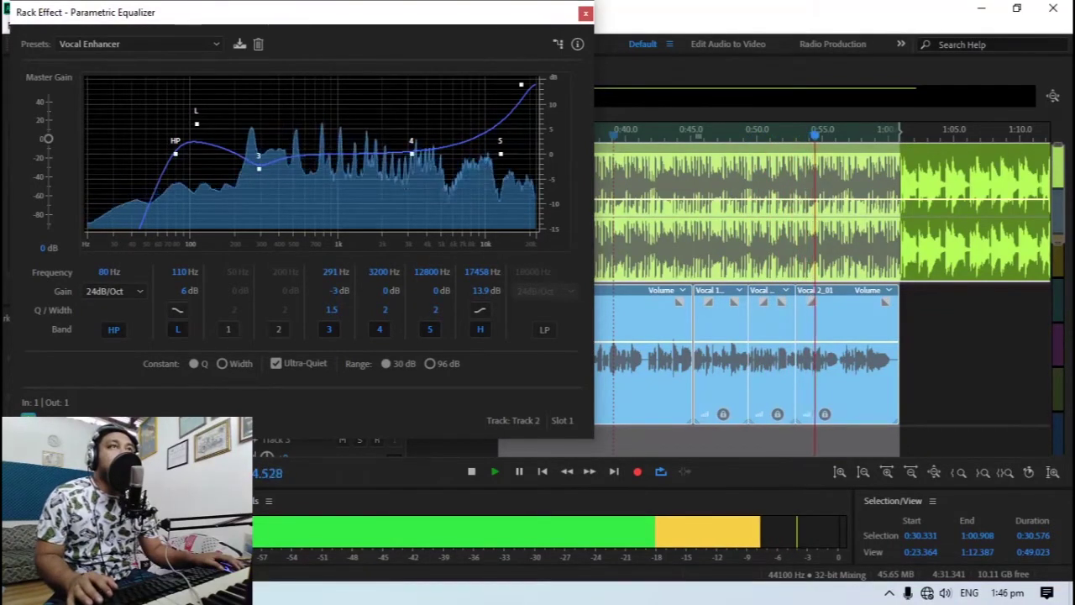
pyautogui.press('space')
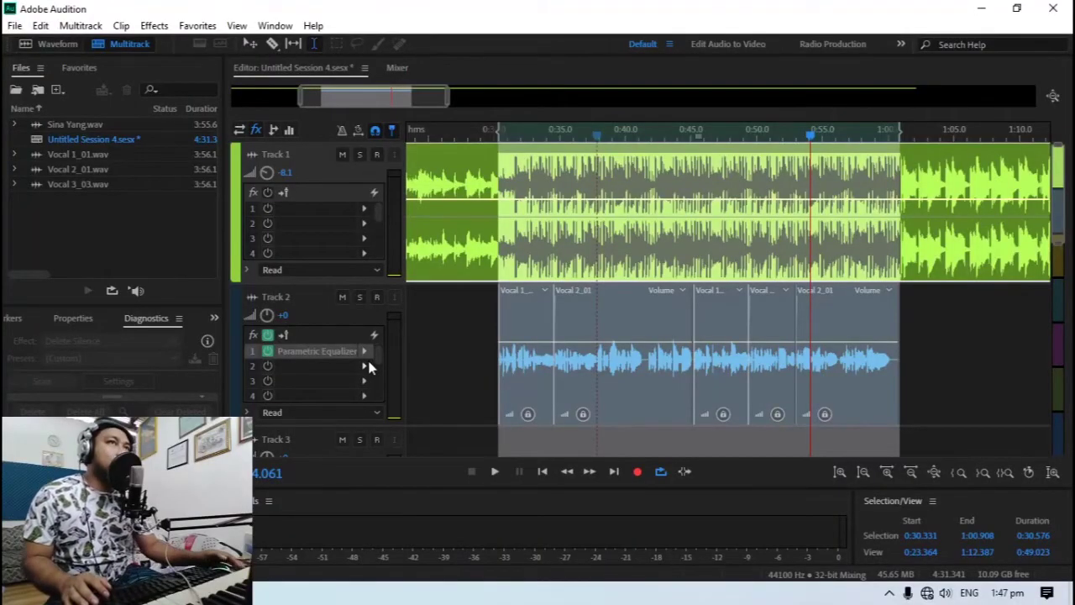
# Step: Add Dynamics Processing with the Smooth Vocal preset to effect slot 2 of Track 2
pyautogui.click(367, 367)
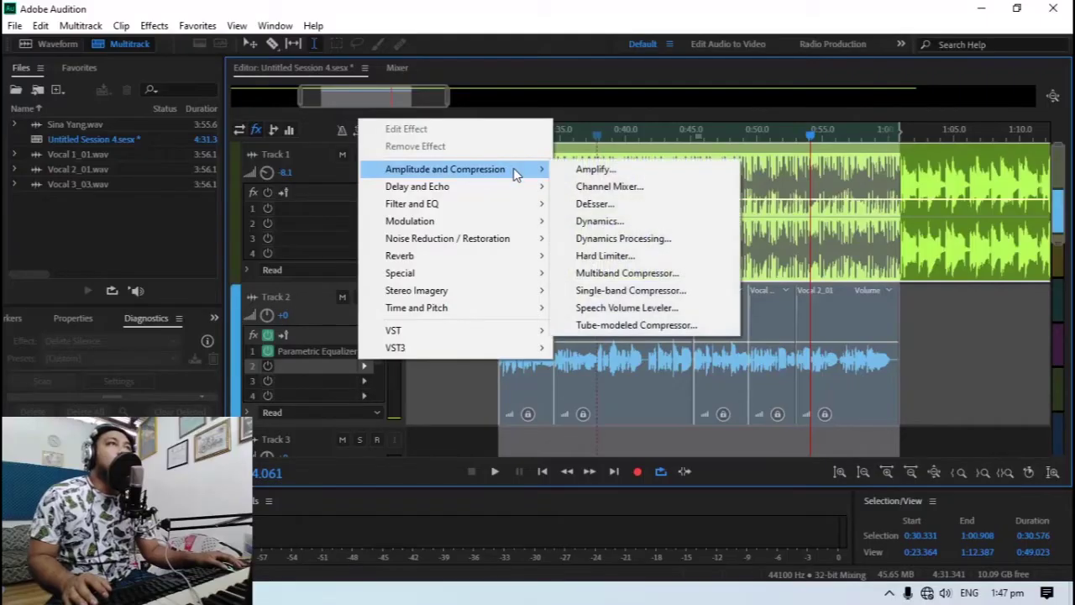
pyautogui.click(623, 238)
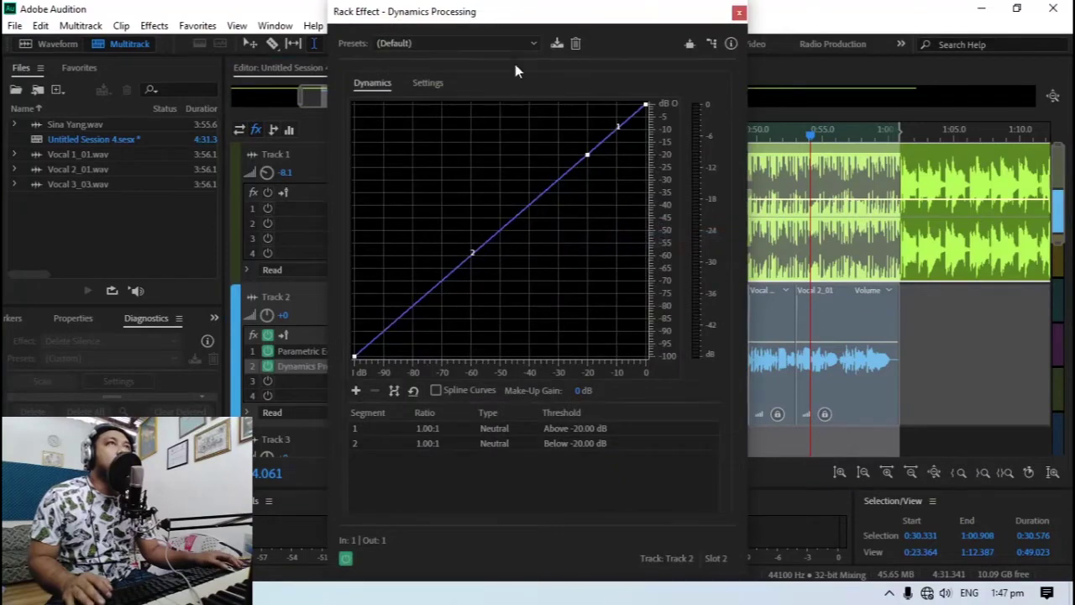
pyautogui.moveTo(542, 11); pyautogui.dragTo(483, 9)
pyautogui.click(475, 41)
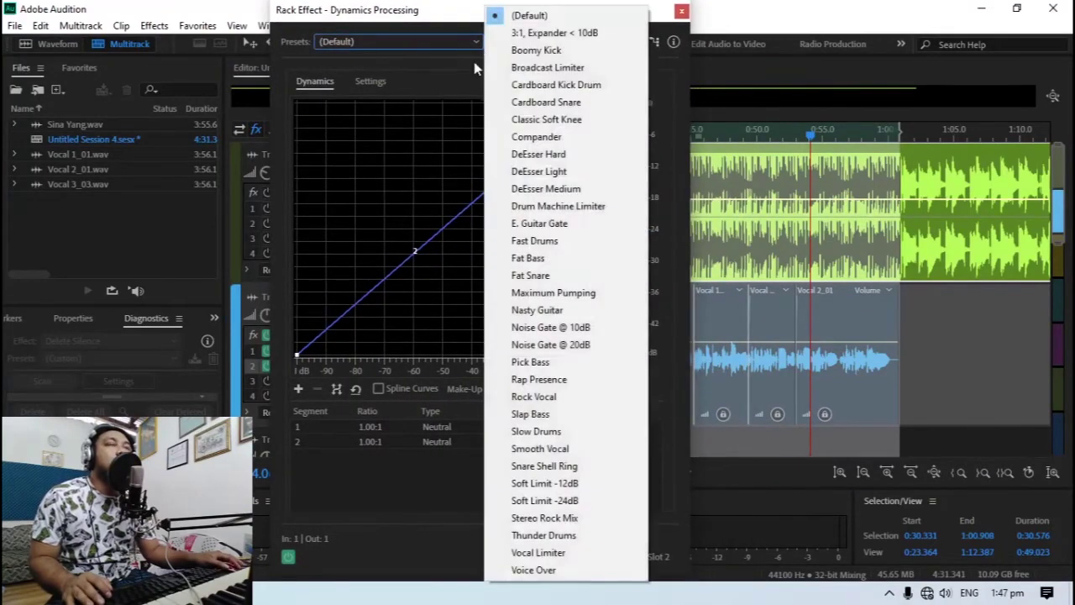
pyautogui.click(571, 449)
pyautogui.moveTo(379, 10); pyautogui.dragTo(148, 2)
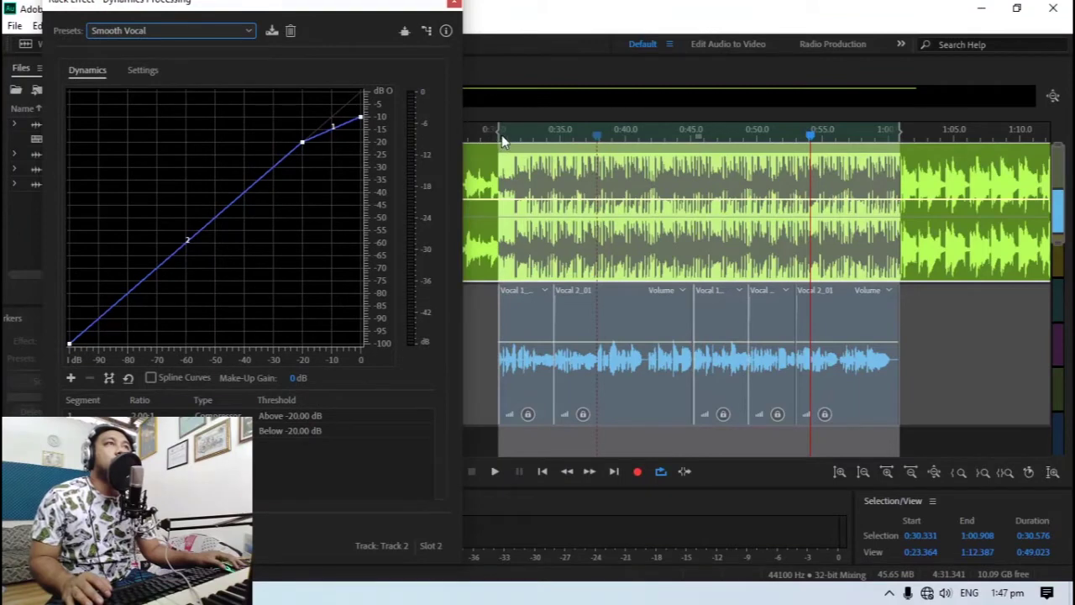
# Step: Play the selected passage from its start to hear the compressed vocals with the backing track
pyautogui.click(497, 140)
pyautogui.press('space')
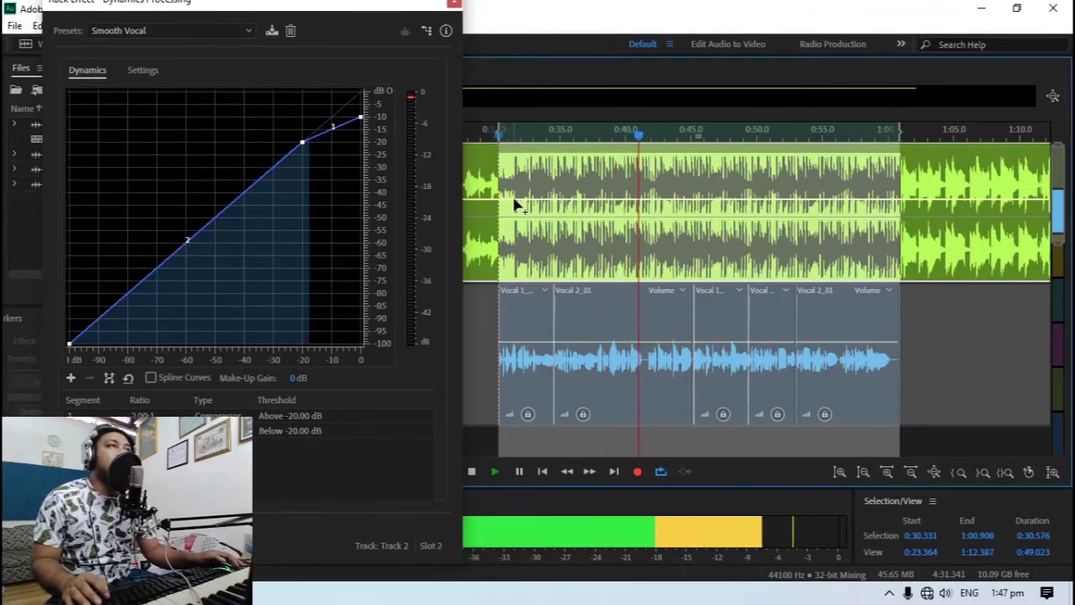
pyautogui.press('space')
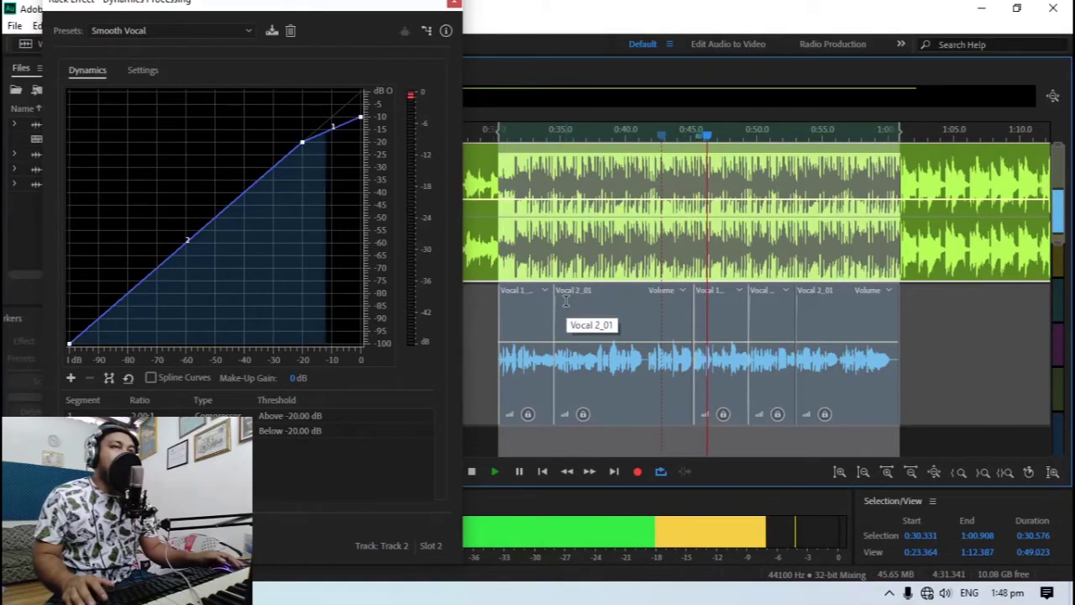
pyautogui.press('space')
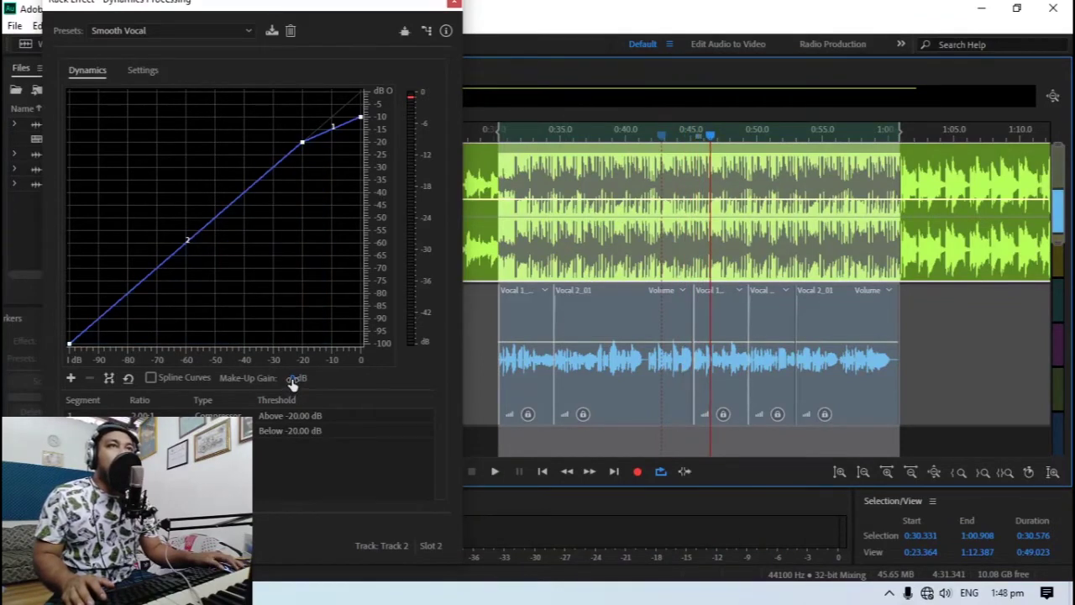
# Step: Set the Make-Up Gain of Track 2's Dynamics Processing effect to 1 dB
pyautogui.click(286, 378)
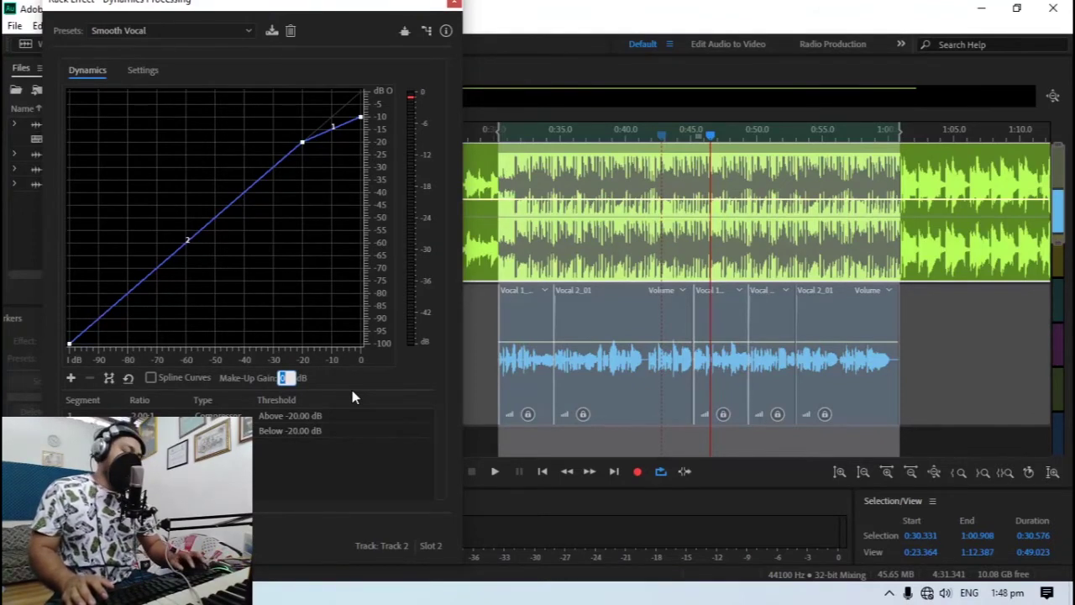
pyautogui.write('1')
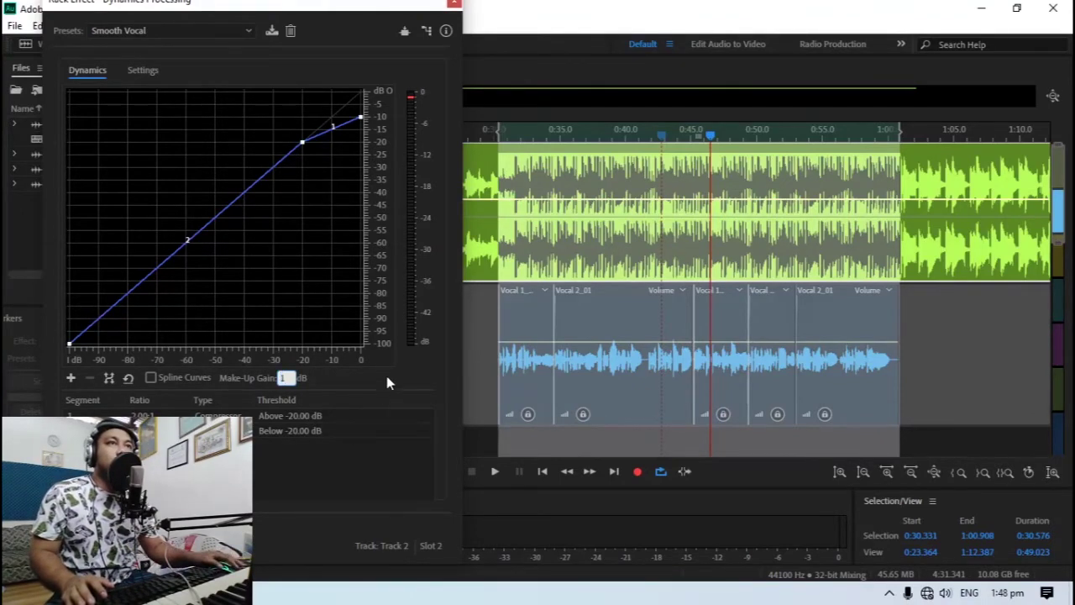
pyautogui.press('Return')
# Step: Play the selected passage to hear the vocals with the added make-up gain, and close the Dynamics Processing settings
pyautogui.press('space')
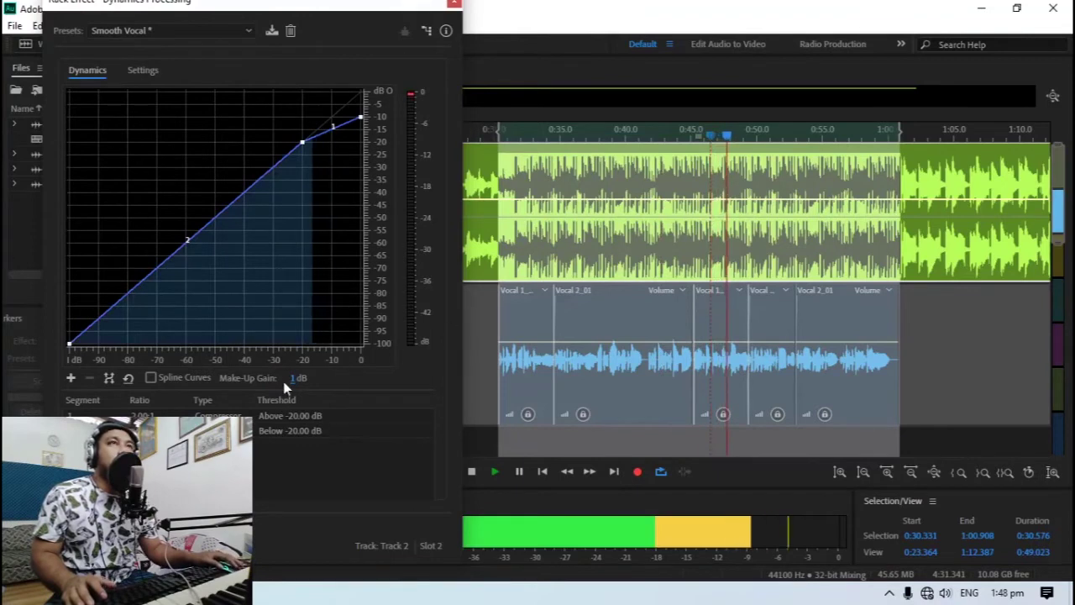
pyautogui.press('space')
pyautogui.press('space')
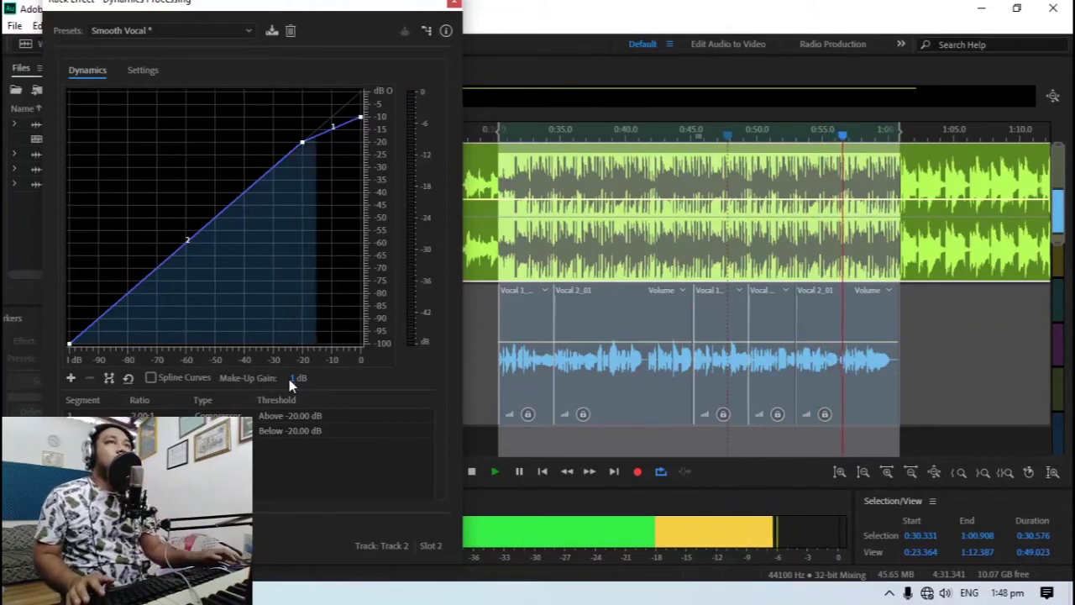
pyautogui.press('space')
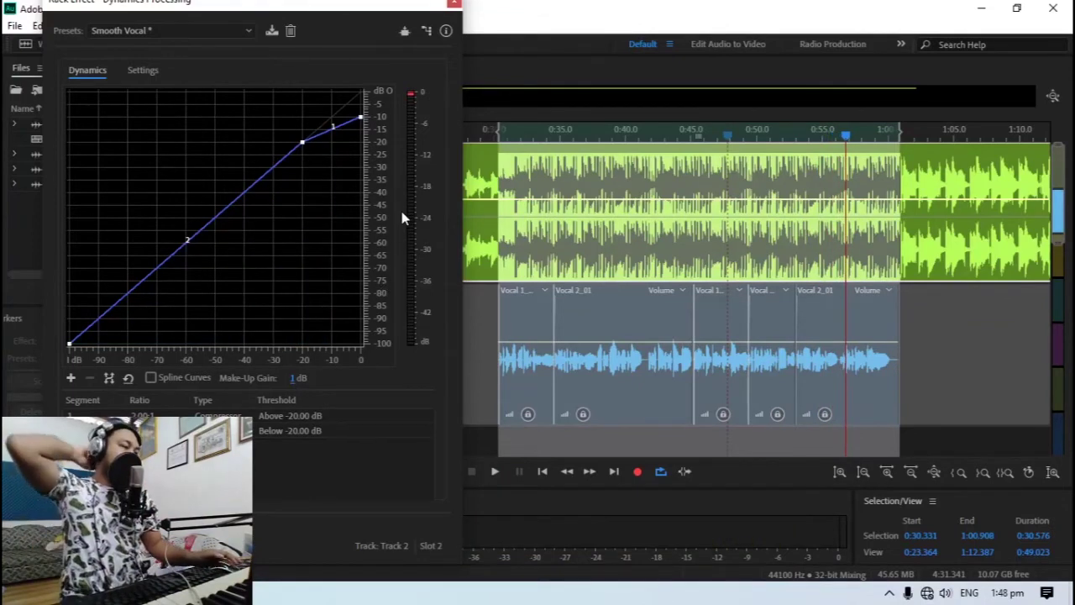
pyautogui.click(455, 4)
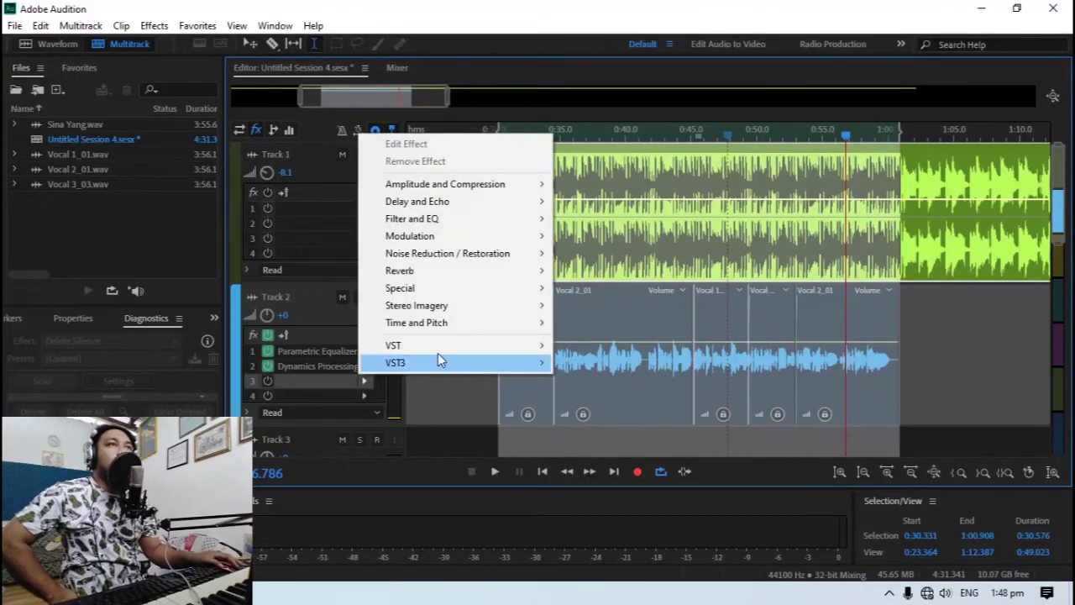
# Step: Add a Studio Reverb with the Vocal Reverb (large) preset to effect slot 3 of Track 2
pyautogui.moveTo(532, 272)
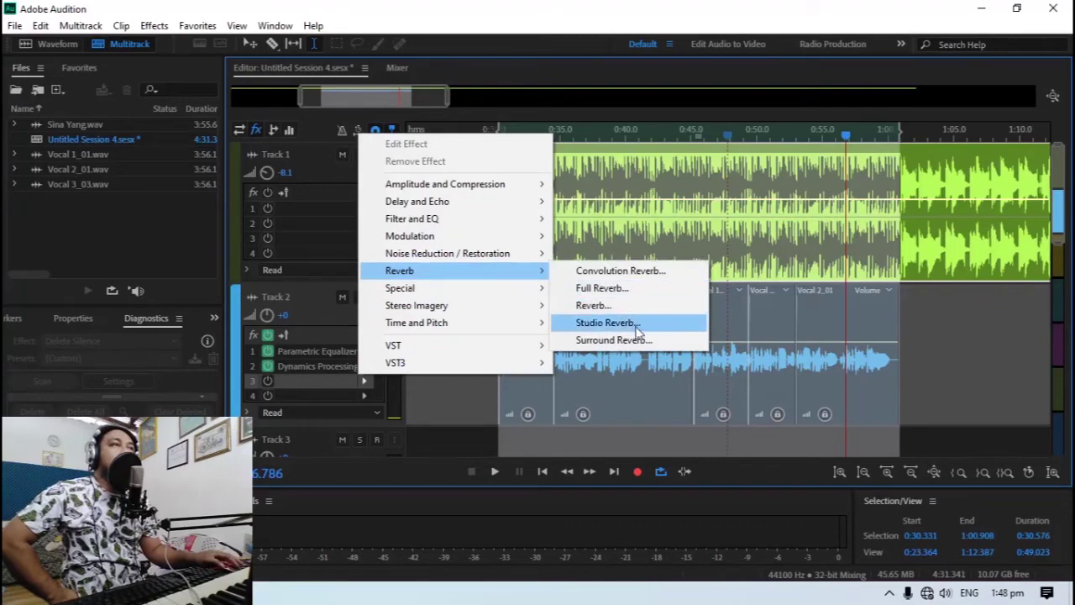
pyautogui.click(605, 322)
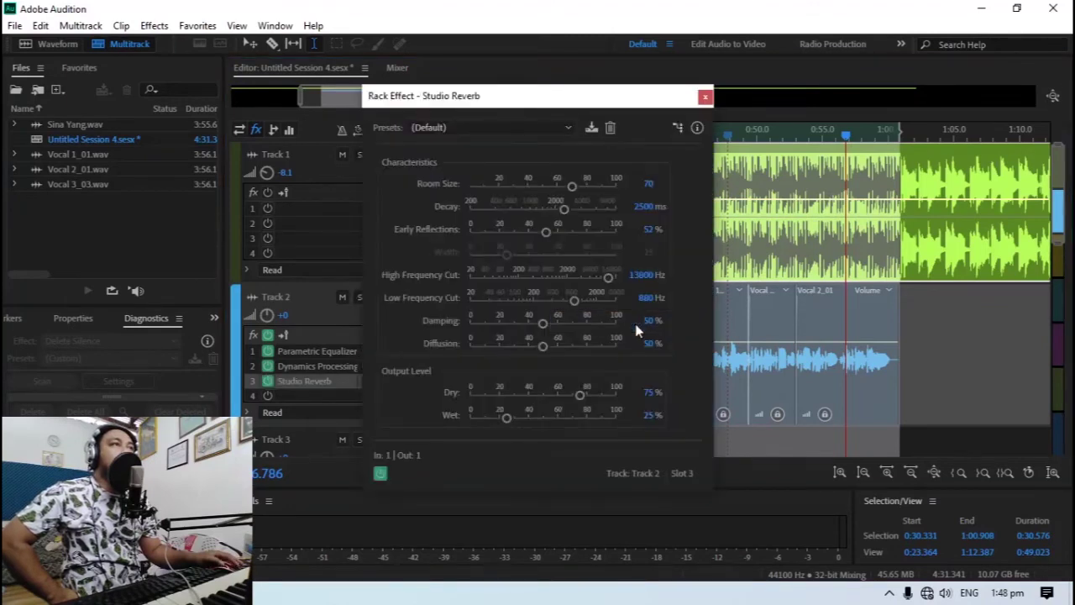
pyautogui.click(571, 128)
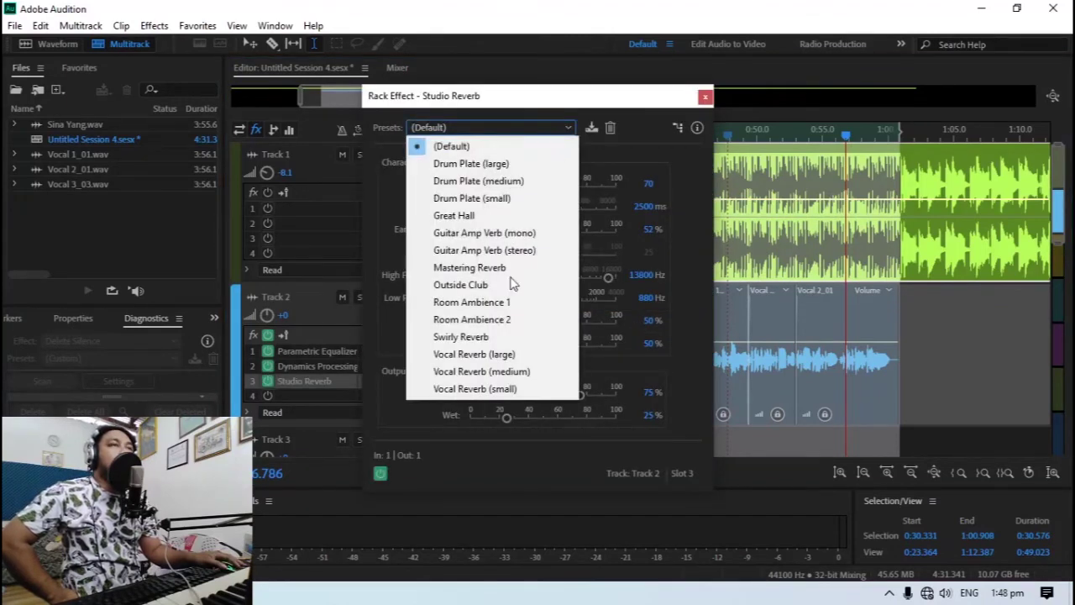
pyautogui.click(507, 356)
pyautogui.moveTo(602, 104); pyautogui.dragTo(377, 80)
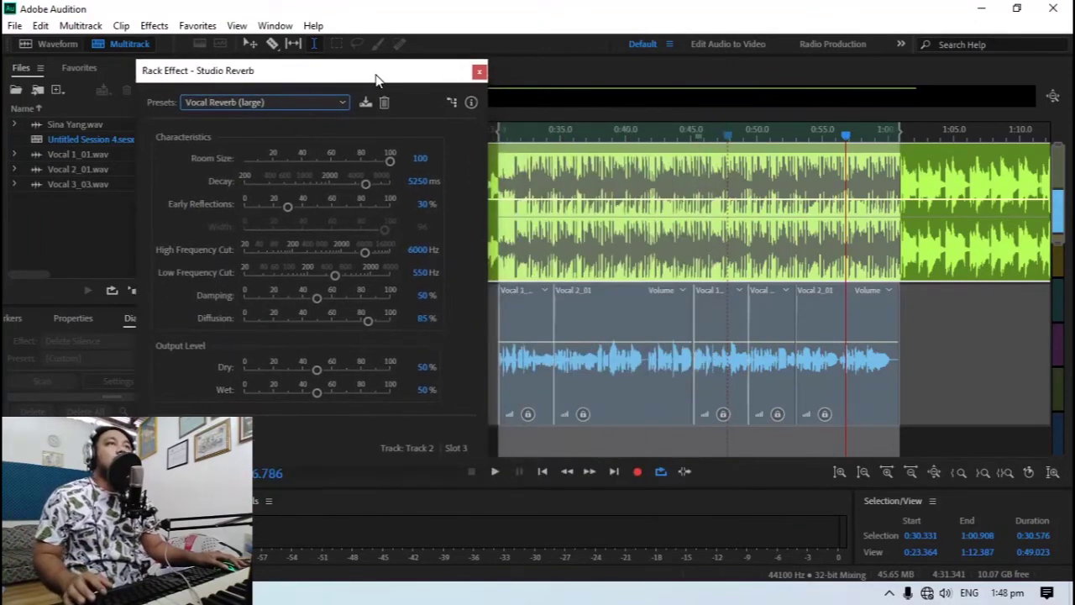
# Step: Set the Studio Reverb's Dry output level to 100% and its Wet level to 45%
pyautogui.click(422, 367)
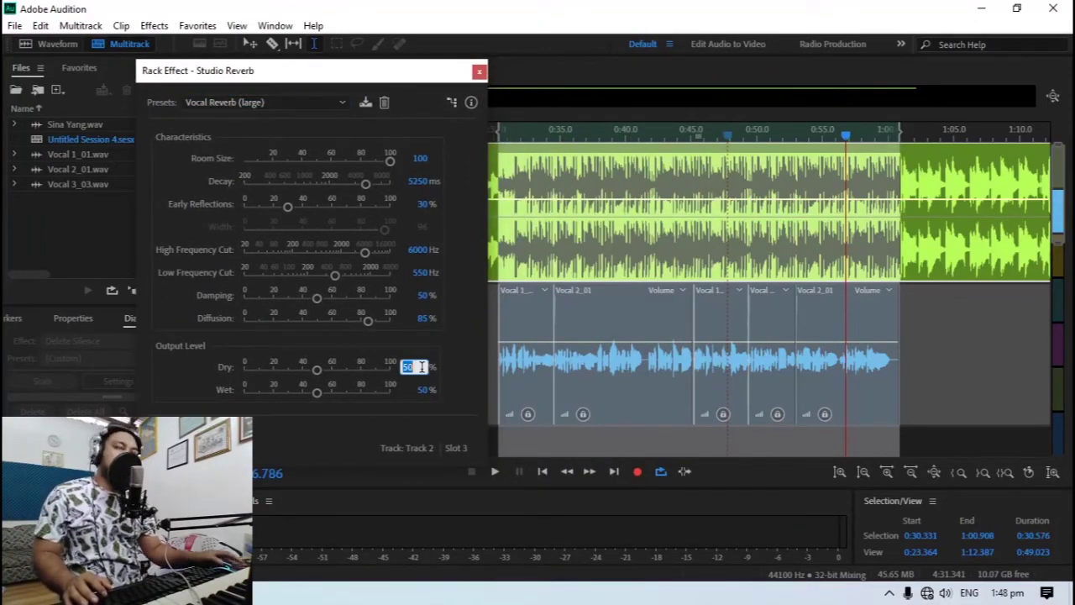
pyautogui.write('100')
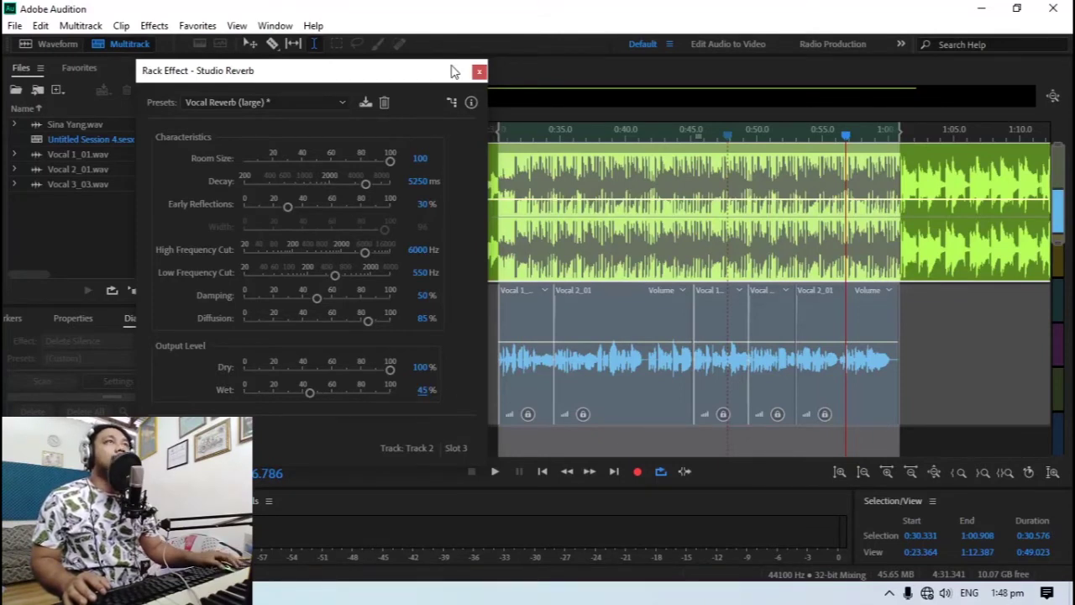
pyautogui.moveTo(454, 72); pyautogui.dragTo(407, 62)
# Step: Play the selected passage to hear the reverb, muting Track 1 briefly to listen to the vocals alone and unmuting it again
pyautogui.press('space')
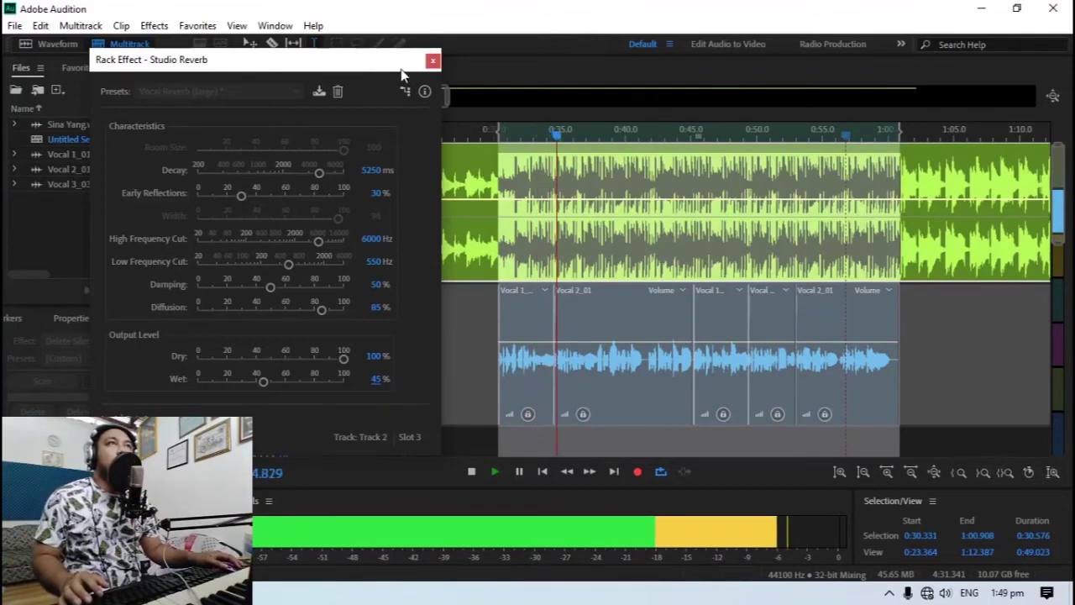
pyautogui.moveTo(406, 60); pyautogui.dragTo(365, 370)
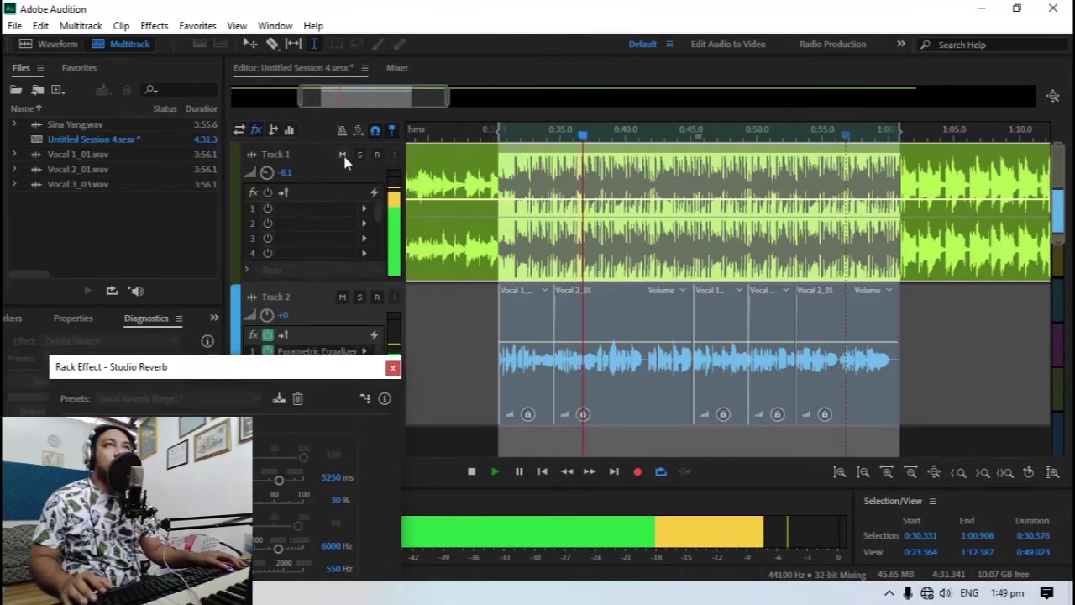
pyautogui.click(342, 154)
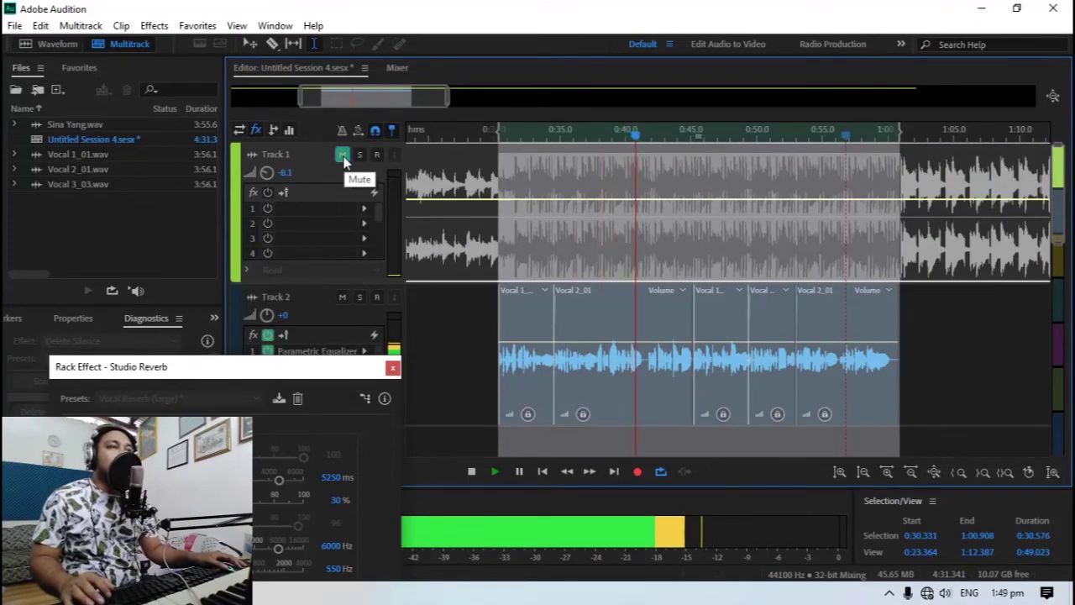
pyautogui.click(343, 154)
pyautogui.moveTo(353, 367); pyautogui.dragTo(359, 86)
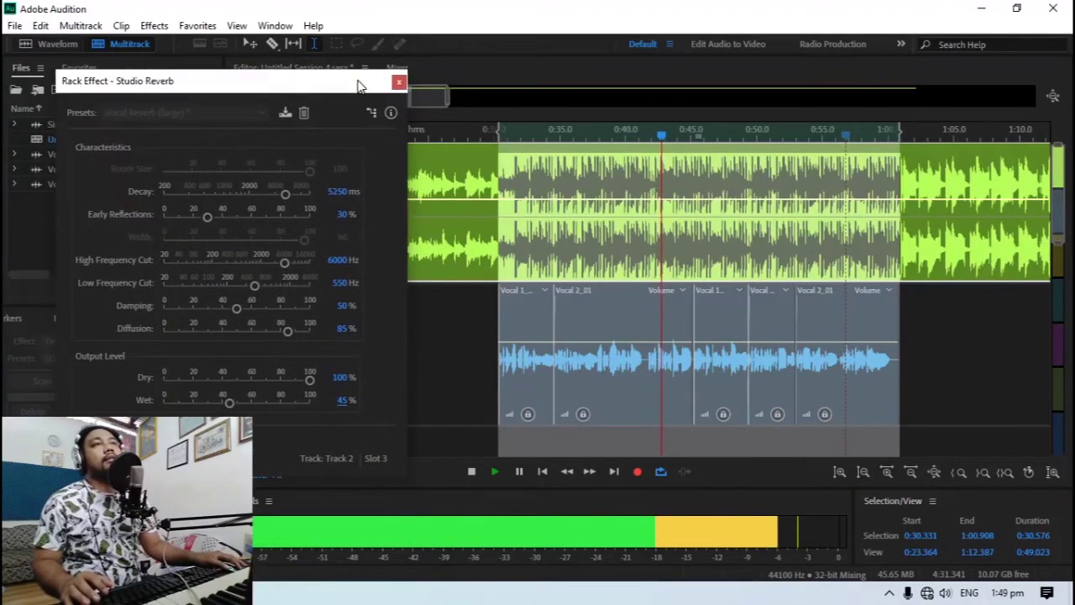